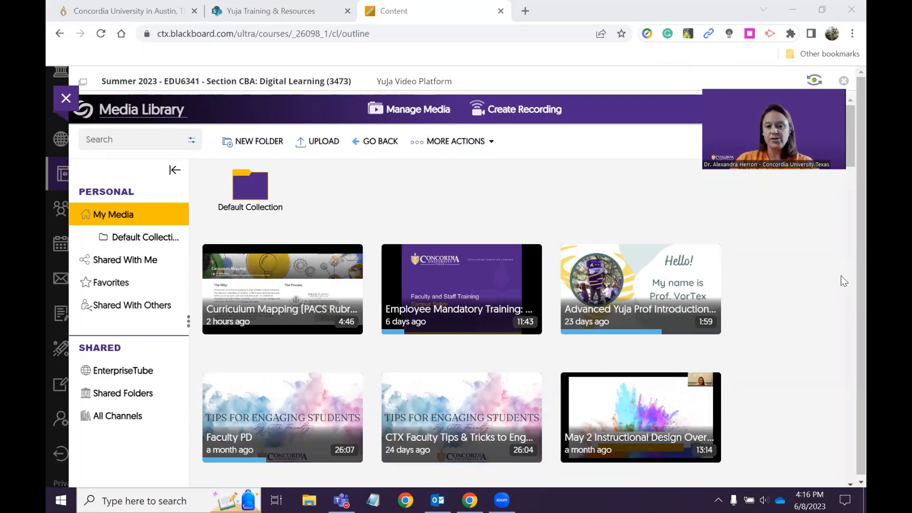
Create a recording with the option to record from a Windows PC or Mac, and launch YuJa Software Capture.
{"action": "left_click", "coordinate": [550, 113]}
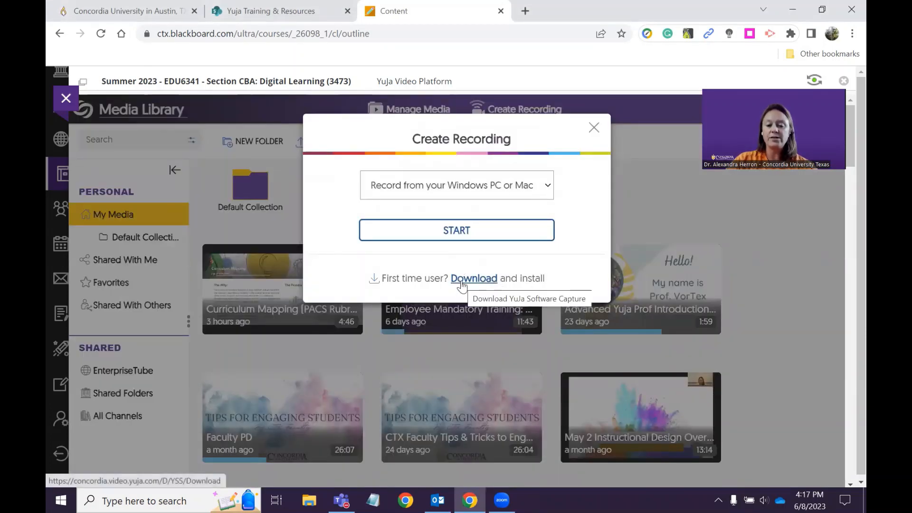
{"action": "left_click", "coordinate": [457, 190]}
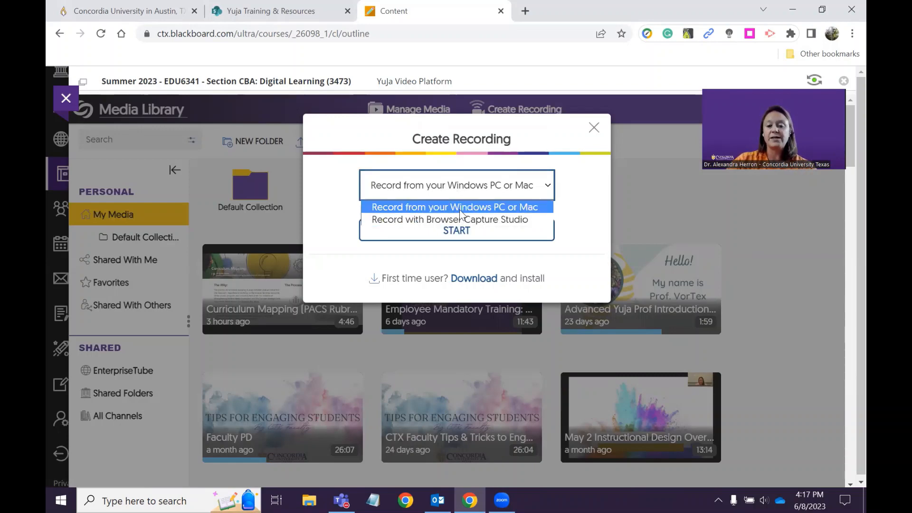
{"action": "left_click", "coordinate": [460, 208]}
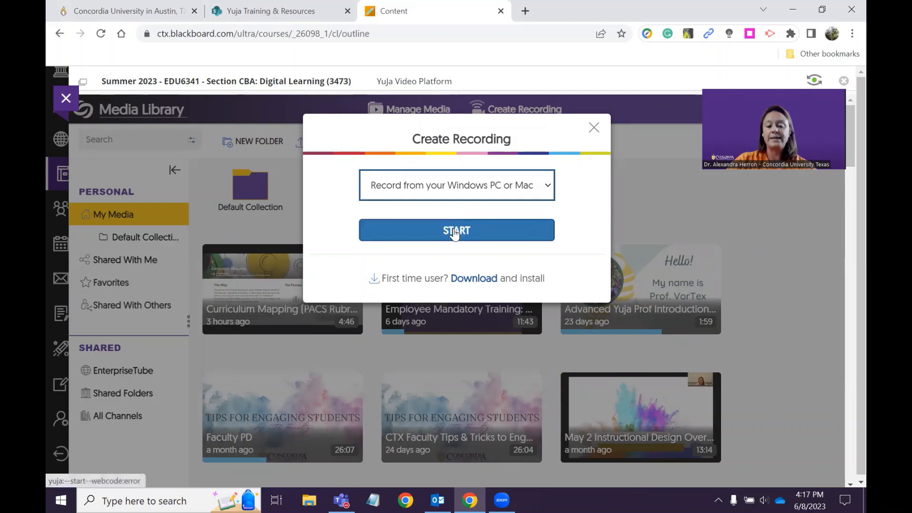
{"action": "left_click", "coordinate": [454, 230]}
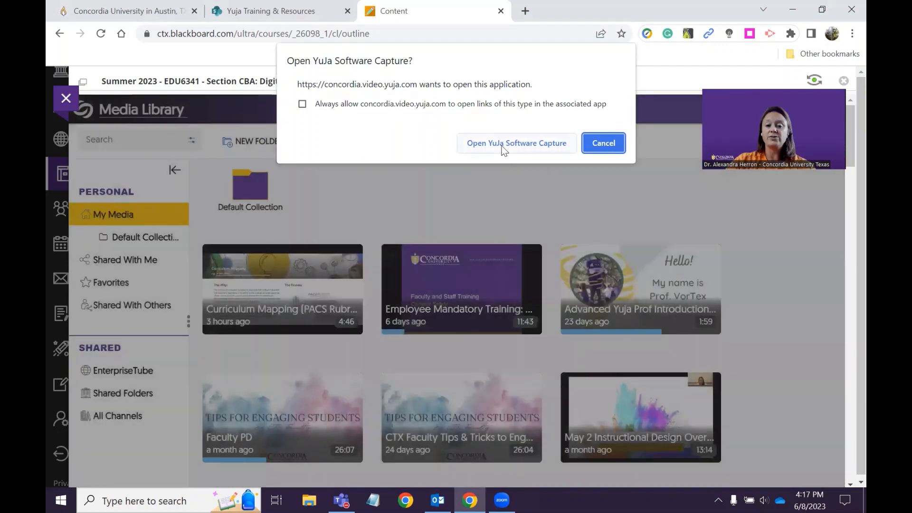
{"action": "left_click", "coordinate": [504, 150]}
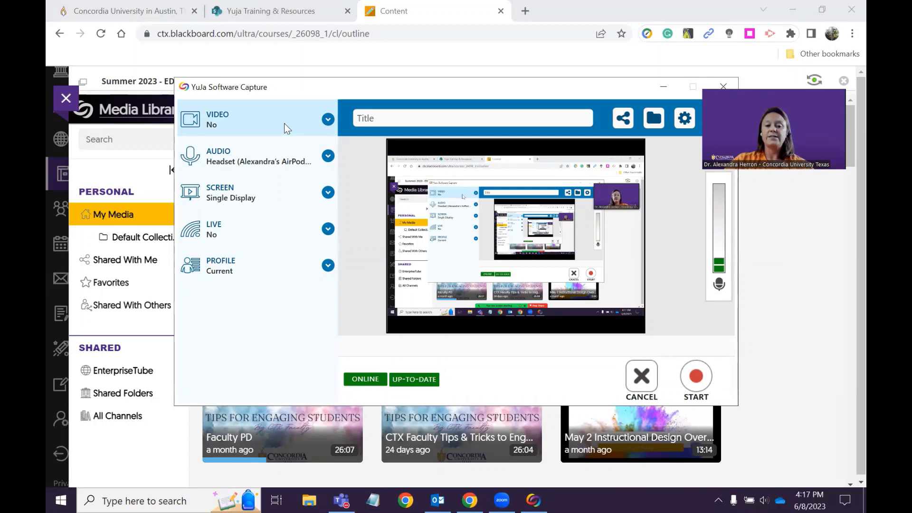
Look at the screen source and live broadcast settings of the capture software.
{"action": "left_click", "coordinate": [328, 193]}
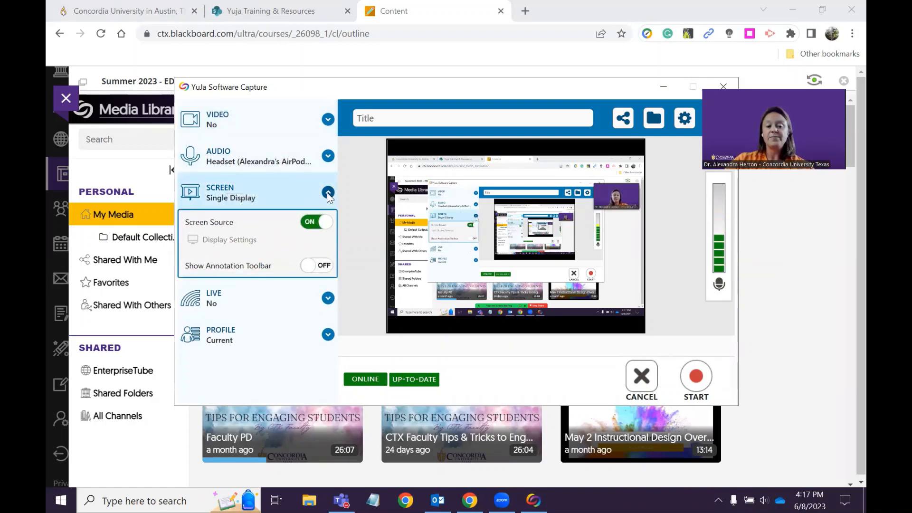
{"action": "left_click", "coordinate": [328, 193]}
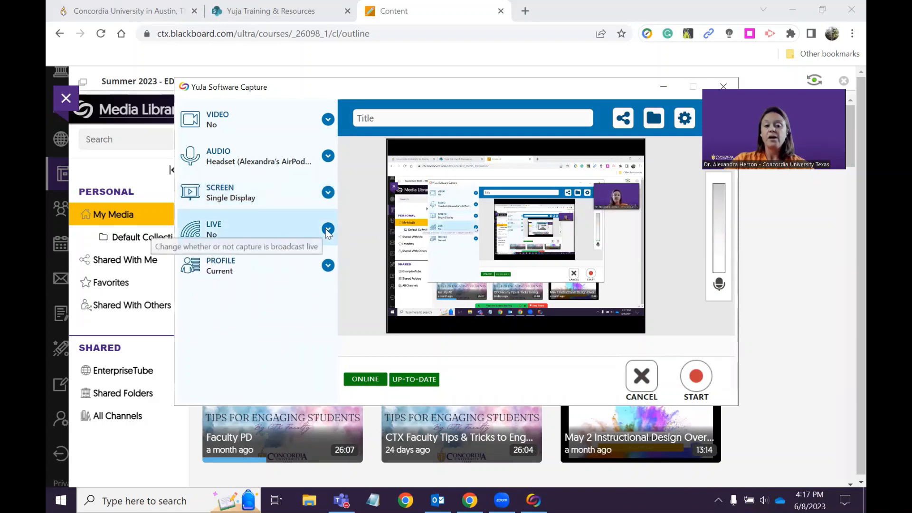
{"action": "left_click", "coordinate": [327, 229]}
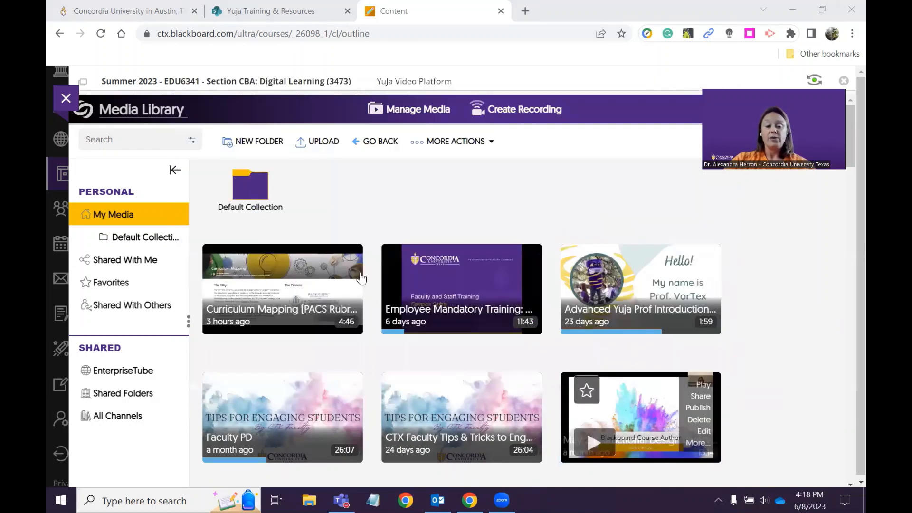
Open the media upload dialog to view the kinds of media it accepts, and close it without uploading.
{"action": "mouse_move", "coordinate": [297, 277]}
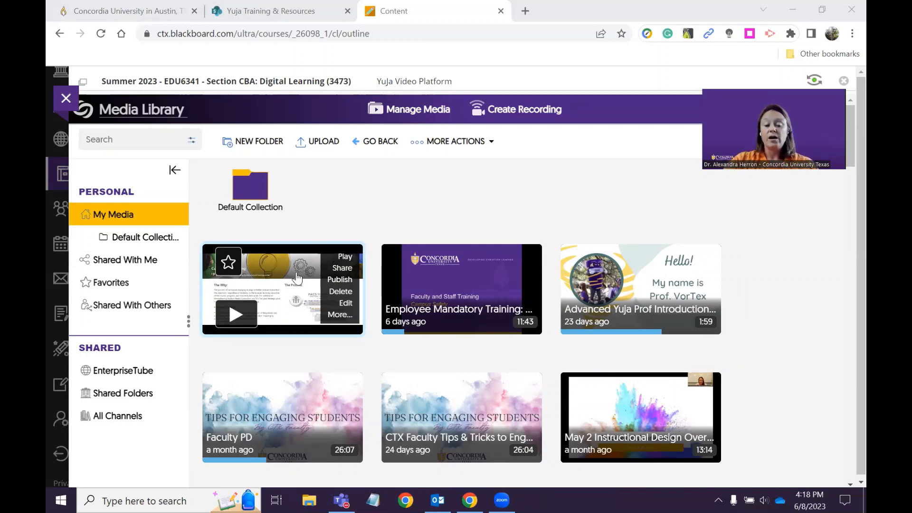
{"action": "left_click", "coordinate": [314, 149]}
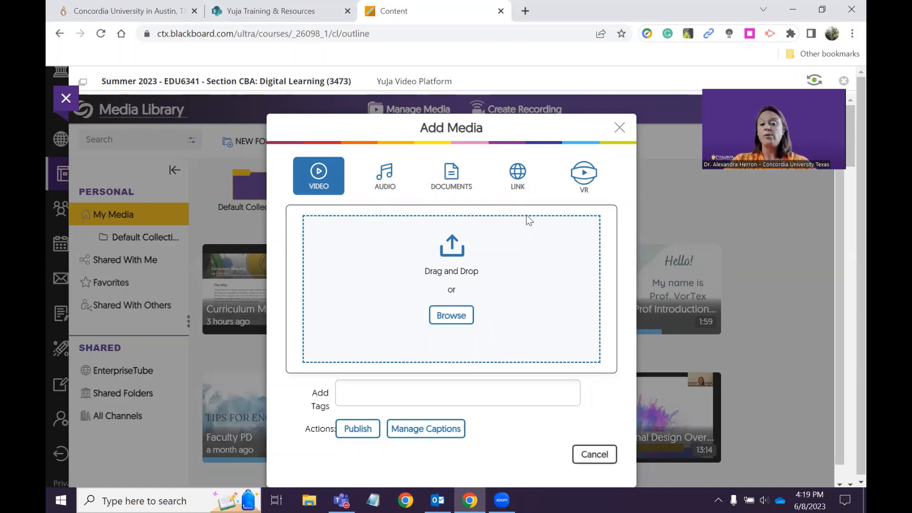
{"action": "left_click", "coordinate": [619, 128]}
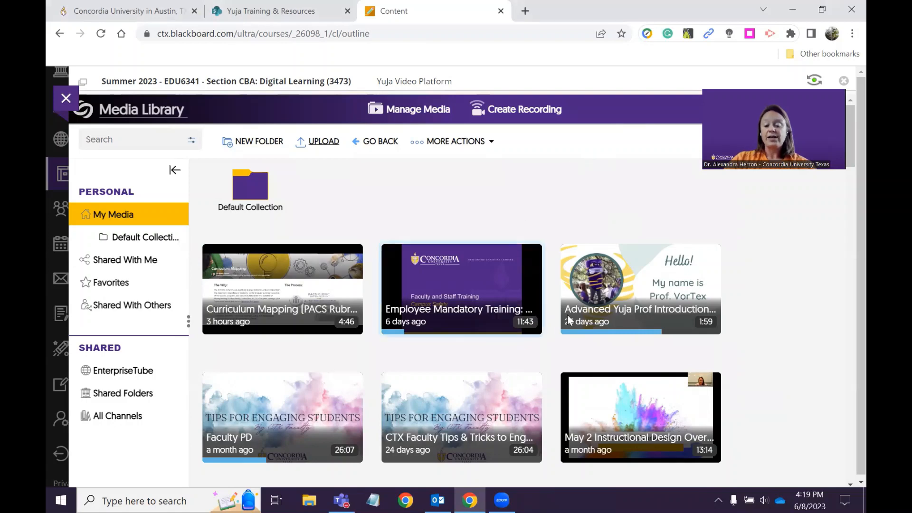
Open the Advanced Yuja Prof Introduction Activity video, look over its playback page, and return to the media library.
{"action": "mouse_move", "coordinate": [665, 300]}
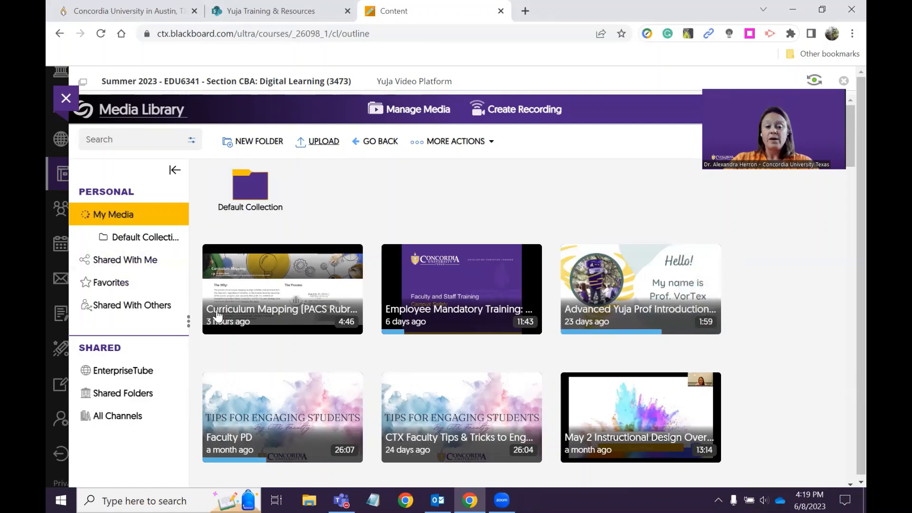
{"action": "mouse_move", "coordinate": [598, 313]}
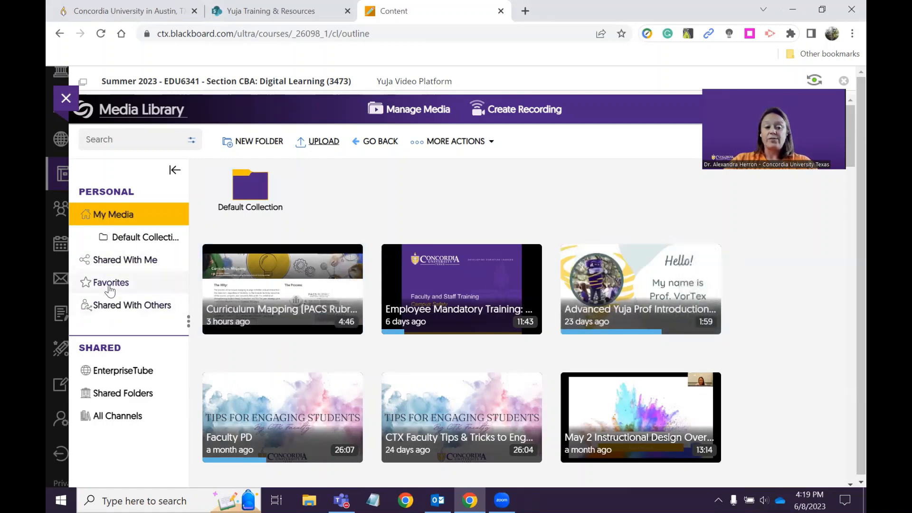
{"action": "mouse_move", "coordinate": [589, 249]}
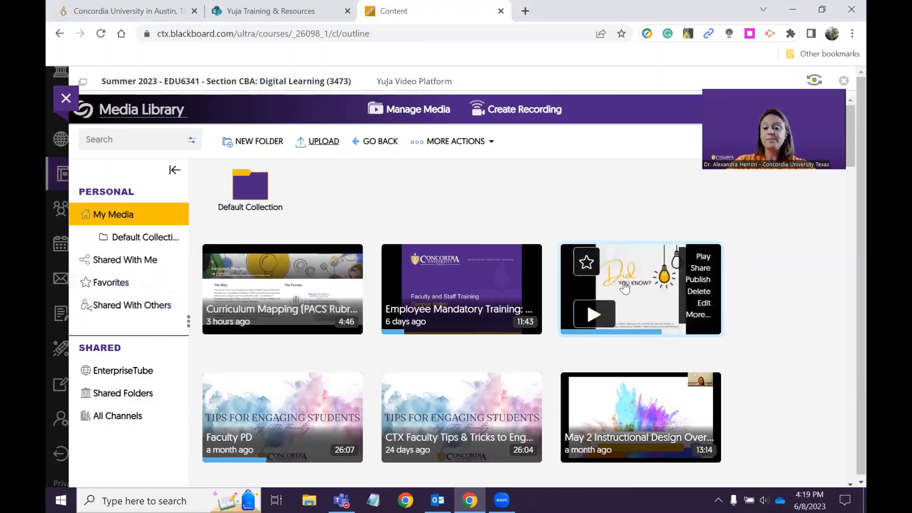
{"action": "left_click", "coordinate": [624, 284]}
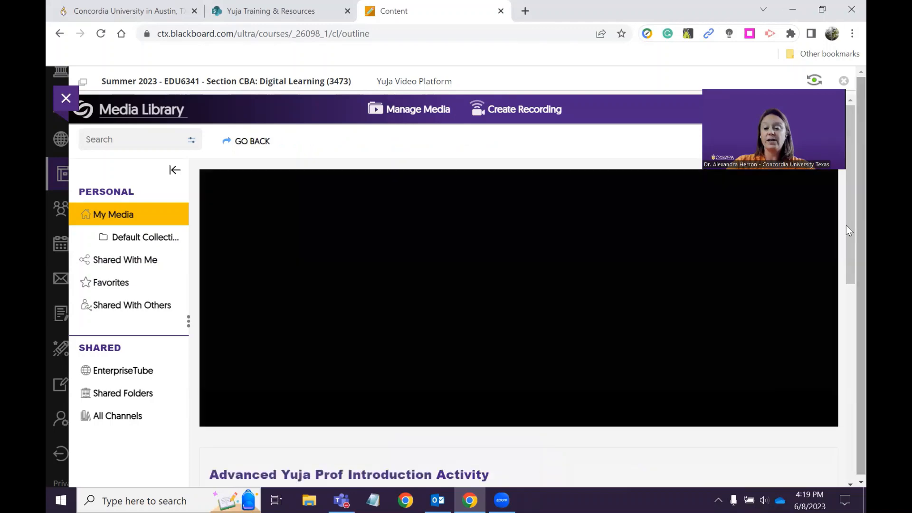
{"action": "left_click_drag", "start_coordinate": [847, 212], "coordinate": [832, 289]}
{"action": "scroll", "coordinate": [808, 329], "scroll_direction": "down", "scroll_amount": 4}
{"action": "scroll", "coordinate": [794, 258], "scroll_direction": "up", "scroll_amount": 6}
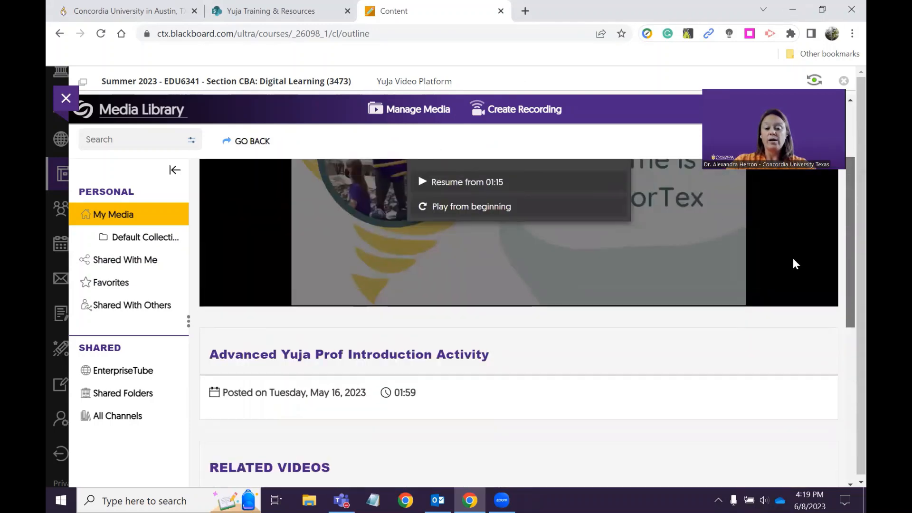
{"action": "left_click_drag", "start_coordinate": [786, 222], "coordinate": [779, 207]}
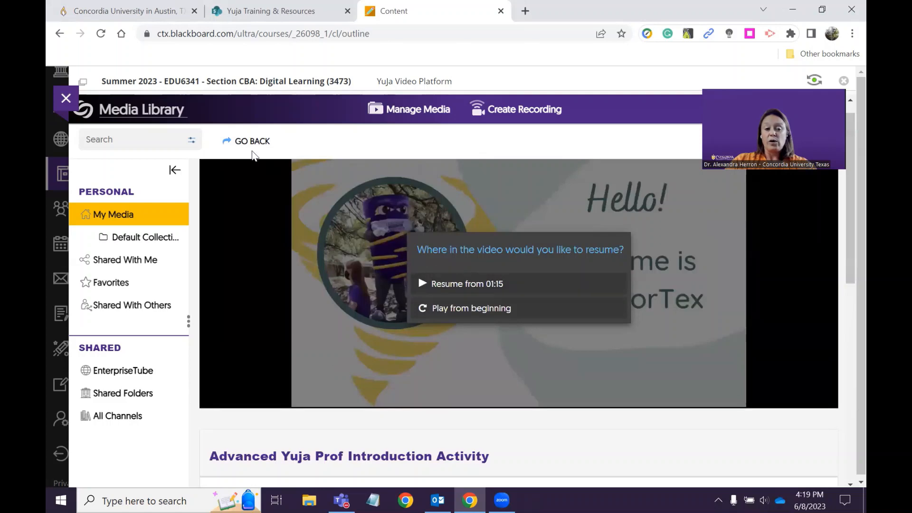
{"action": "left_click", "coordinate": [247, 142]}
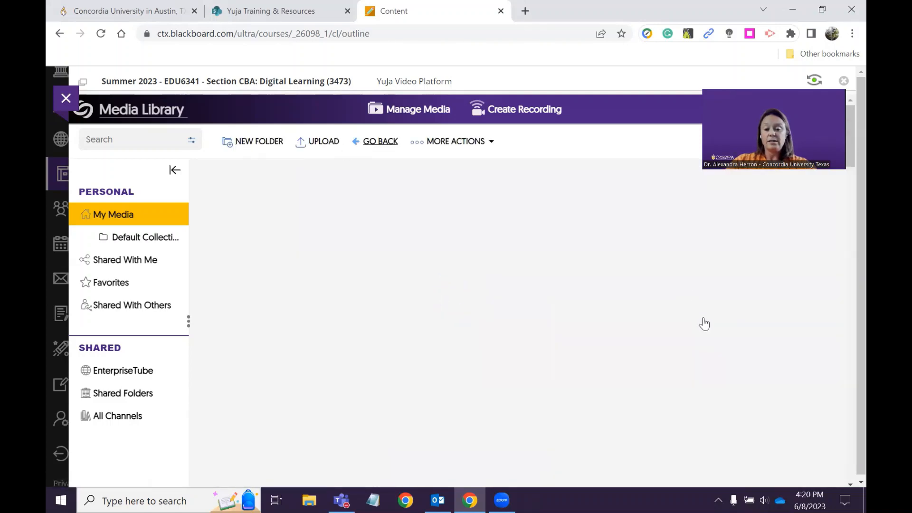
Open the media details of the Advanced Yuja Prof Introduction Activity video and view its Thumbnails and General settings.
{"action": "mouse_move", "coordinate": [705, 324]}
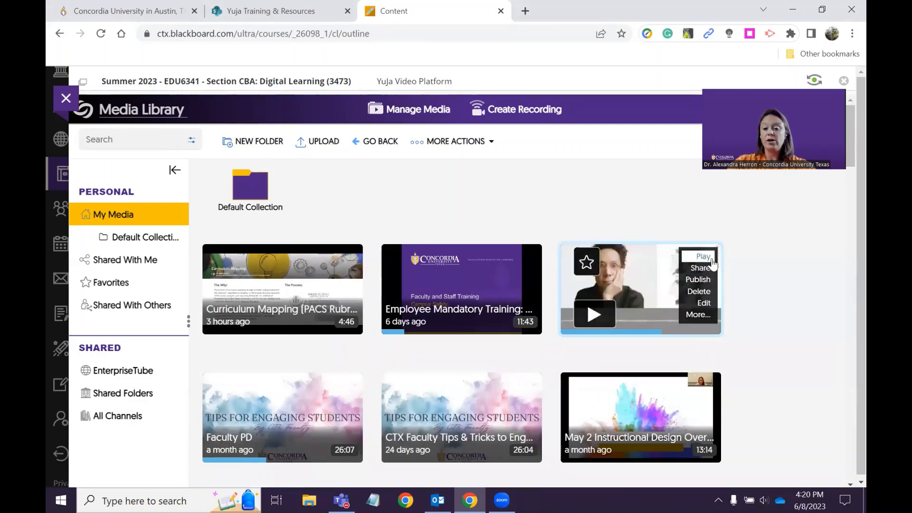
{"action": "left_click", "coordinate": [697, 313]}
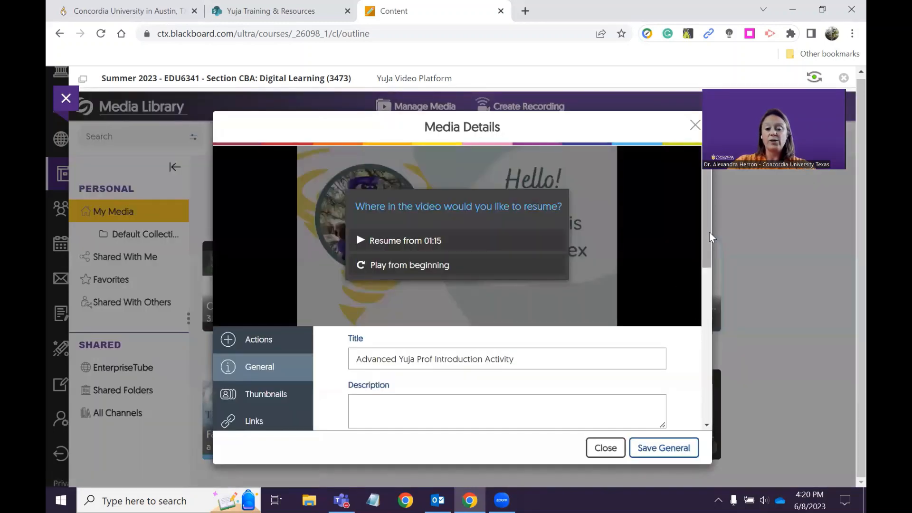
{"action": "left_click_drag", "start_coordinate": [709, 231], "coordinate": [705, 286]}
{"action": "left_click", "coordinate": [257, 251]}
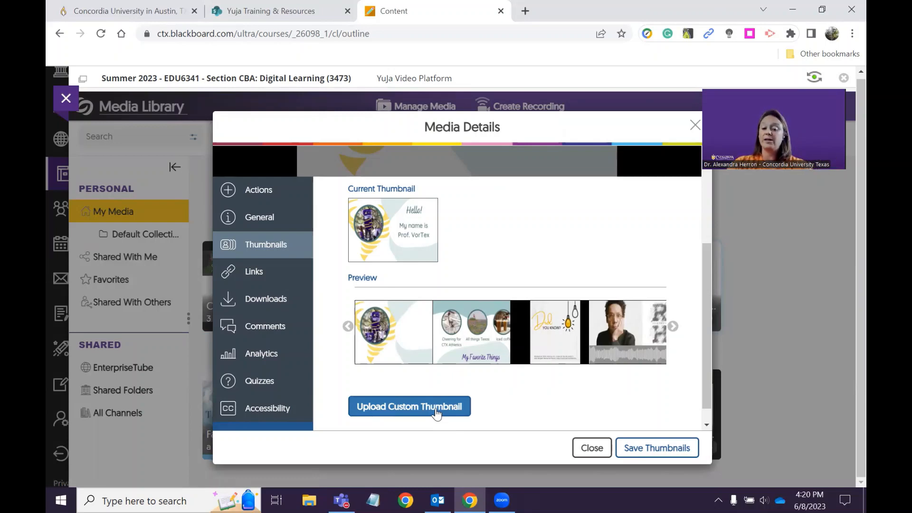
{"action": "left_click", "coordinate": [257, 216]}
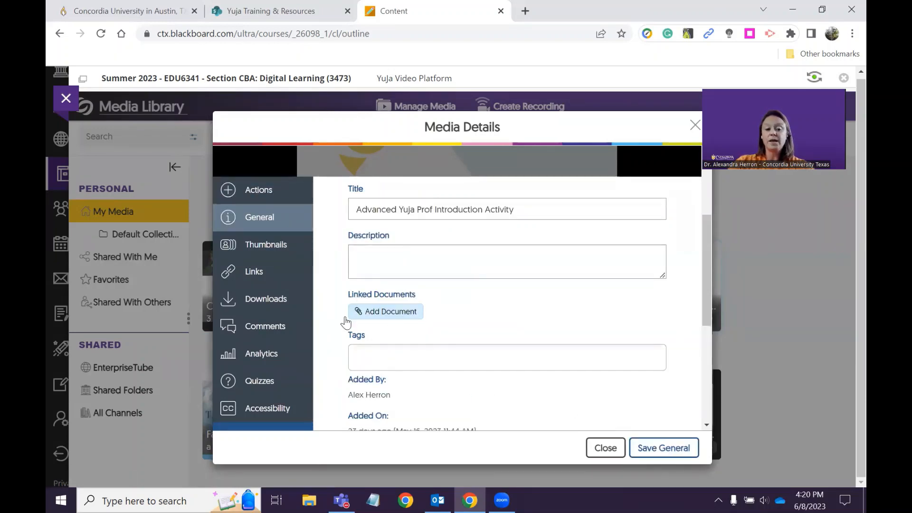
Review the video's download choices and viewer download permissions in its media details.
{"action": "left_click", "coordinate": [286, 307]}
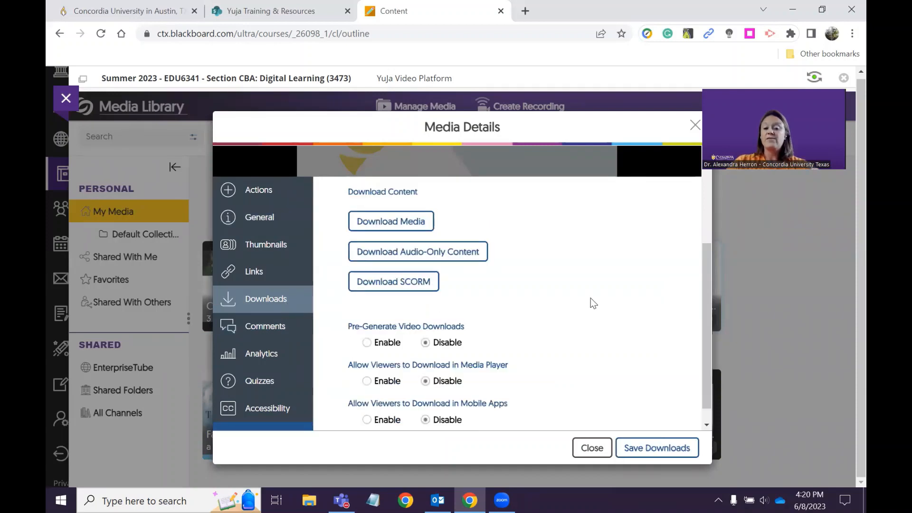
{"action": "mouse_move", "coordinate": [703, 313]}
{"action": "left_mouse_down"}
{"action": "mouse_move", "coordinate": [705, 264]}
{"action": "mouse_move", "coordinate": [705, 304]}
{"action": "left_mouse_up"}
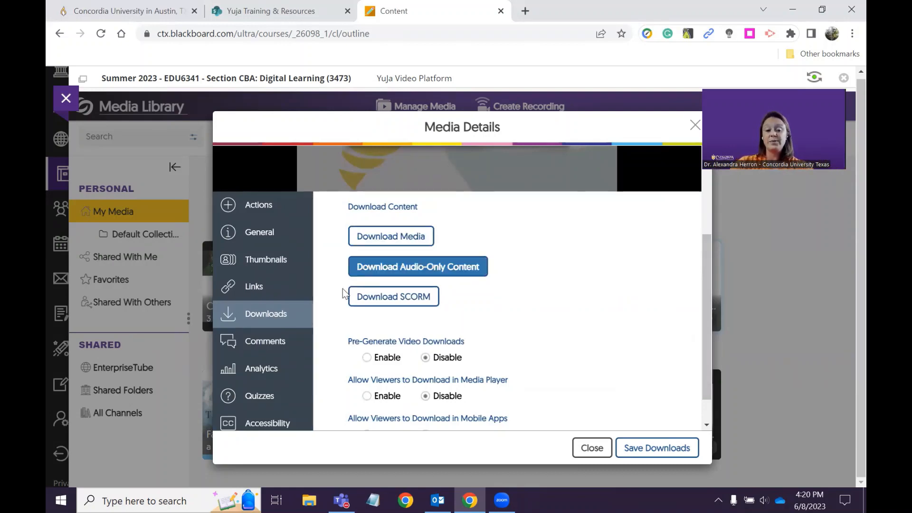
{"action": "left_click_drag", "start_coordinate": [704, 261], "coordinate": [700, 321]}
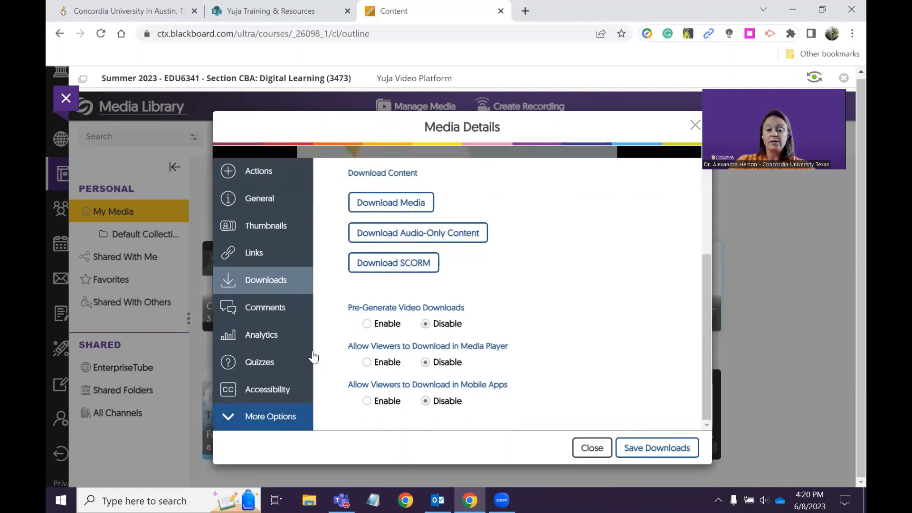
View the video's analytics and open its full usage and analytics report.
{"action": "left_click", "coordinate": [274, 341]}
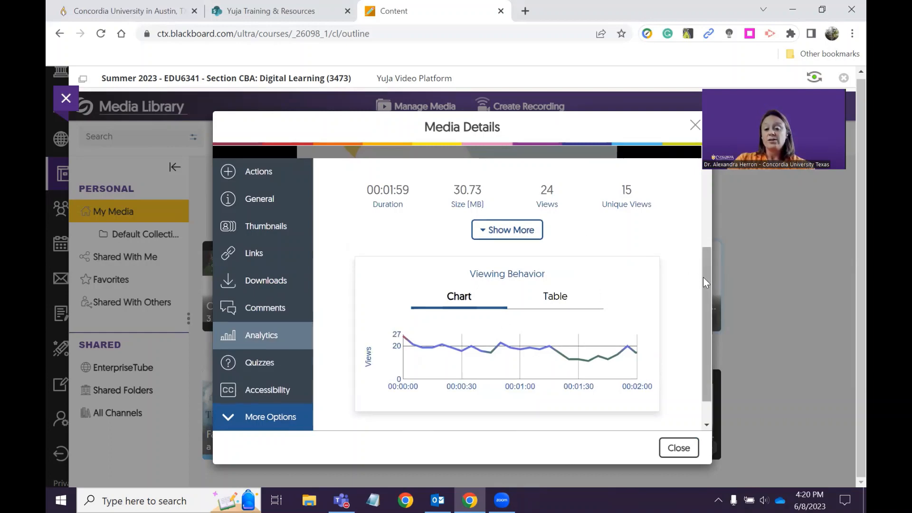
{"action": "left_click_drag", "start_coordinate": [703, 278], "coordinate": [702, 309]}
{"action": "left_click", "coordinate": [641, 408]}
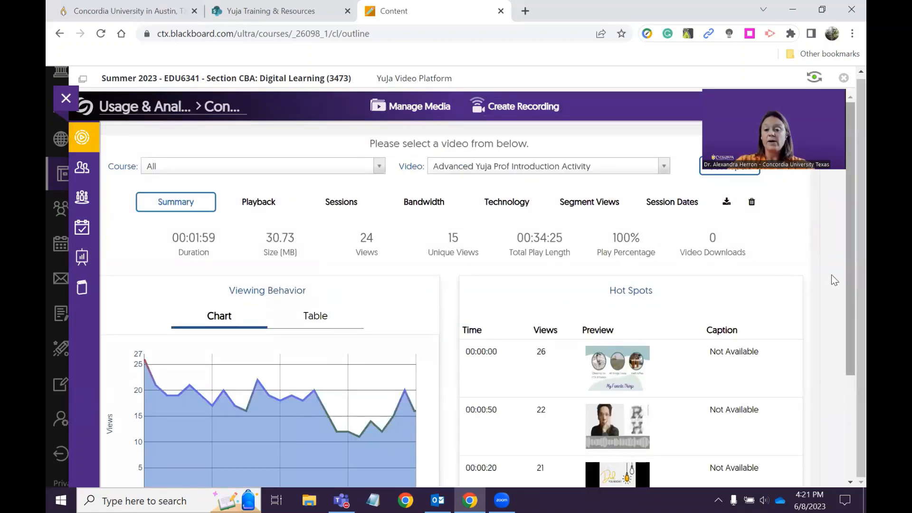
{"action": "mouse_move", "coordinate": [846, 241]}
{"action": "left_mouse_down"}
{"action": "mouse_move", "coordinate": [845, 315]}
{"action": "mouse_move", "coordinate": [842, 250]}
{"action": "left_mouse_up"}
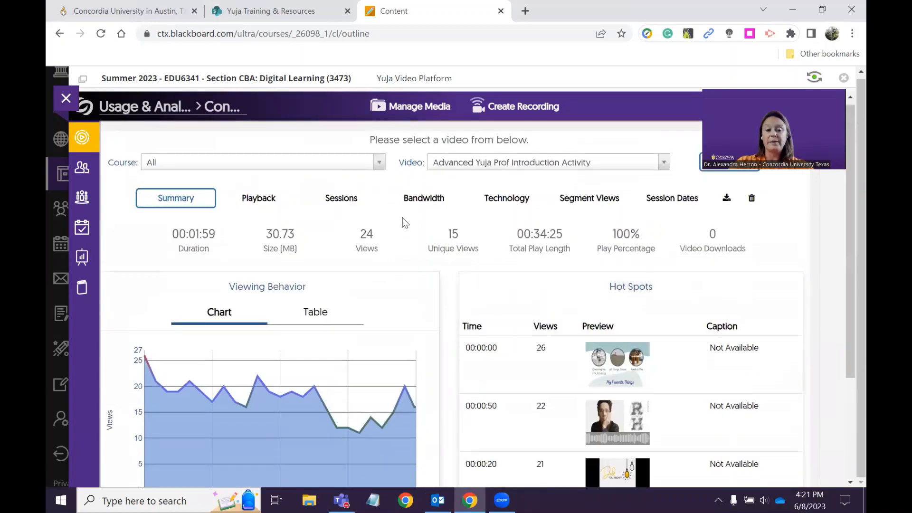
View the report's Technology statistics and the Live Streaming analytics page.
{"action": "left_click", "coordinate": [526, 202]}
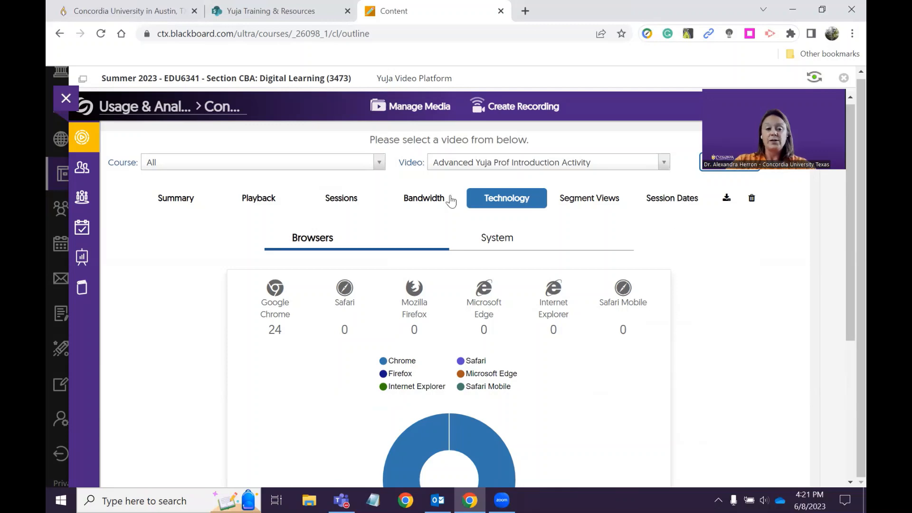
{"action": "mouse_move", "coordinate": [90, 180]}
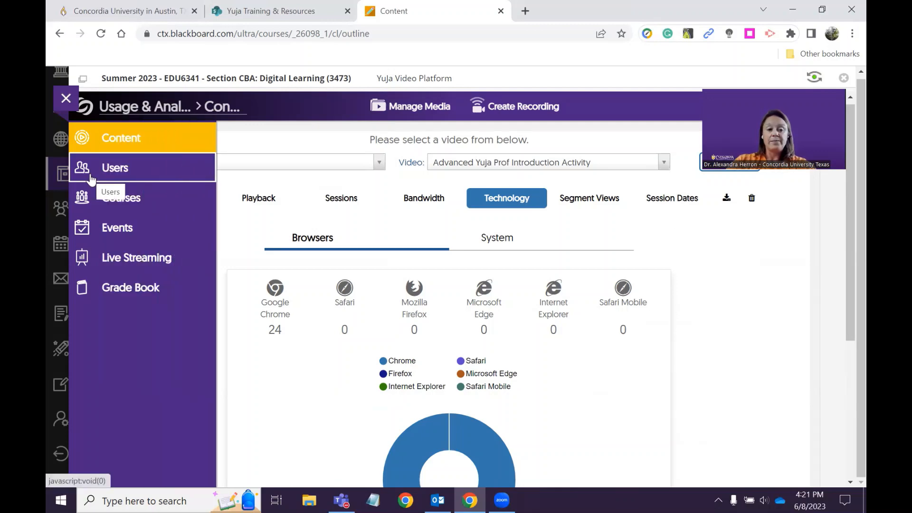
{"action": "left_click", "coordinate": [120, 262]}
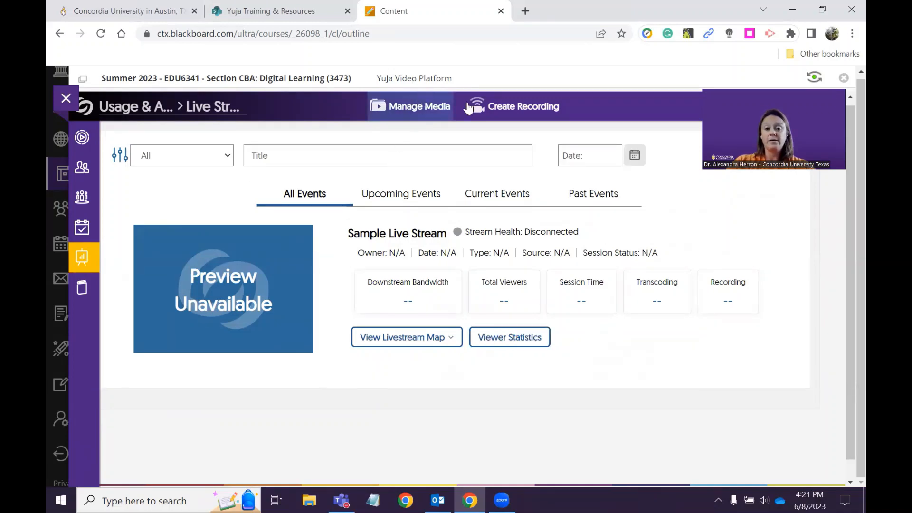
Return to the media library, reopen the Advanced Yuja Prof Introduction Activity video's details, and reveal the additional settings categories.
{"action": "left_click", "coordinate": [429, 109]}
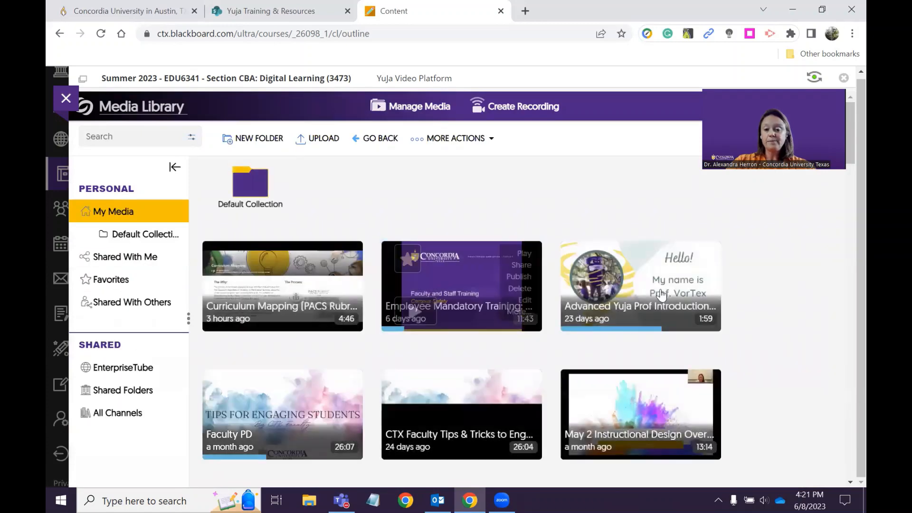
{"action": "left_click", "coordinate": [697, 313]}
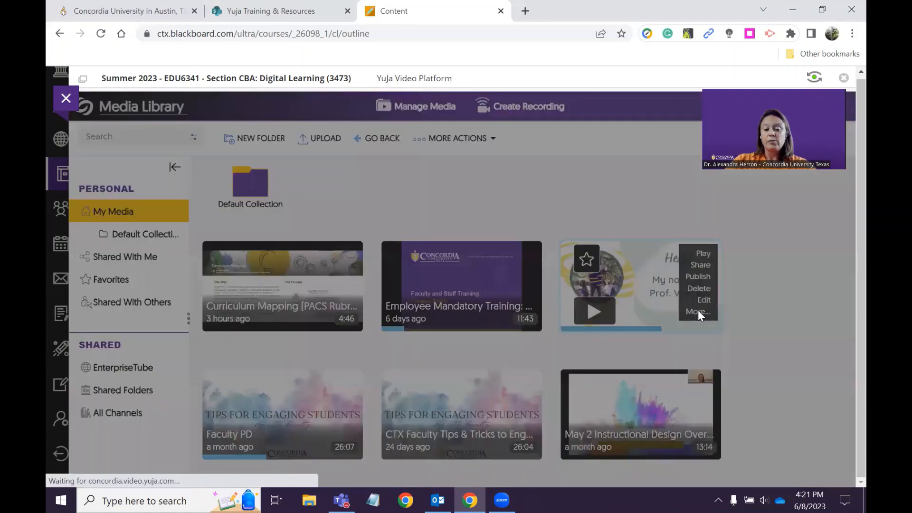
{"action": "scroll", "coordinate": [701, 353], "scroll_direction": "down", "scroll_amount": 5}
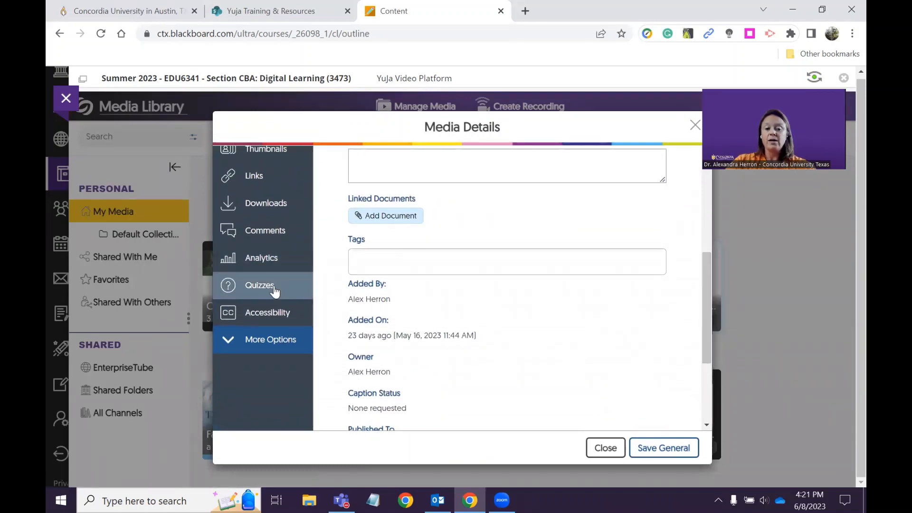
{"action": "left_click", "coordinate": [261, 340]}
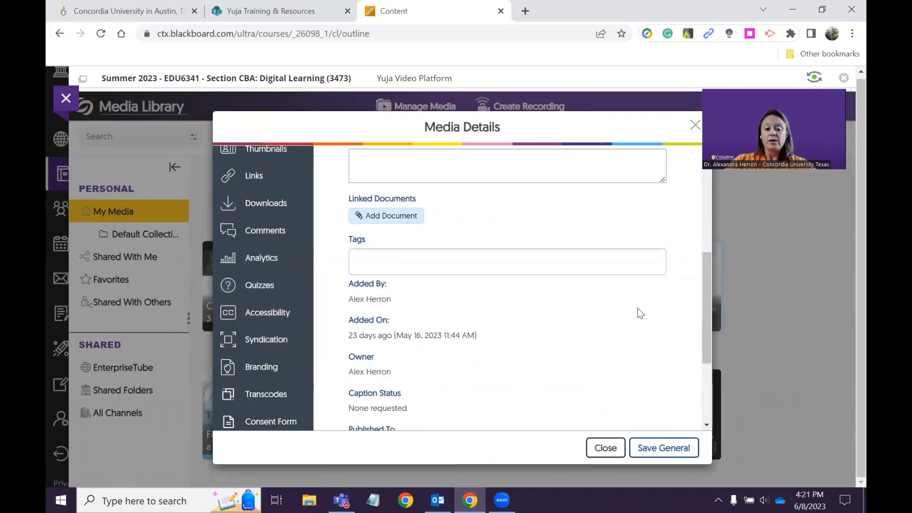
Review the video's accessibility settings, including its captioning options and accessibility alerts, and close the media details.
{"action": "left_click_drag", "start_coordinate": [707, 278], "coordinate": [706, 305]}
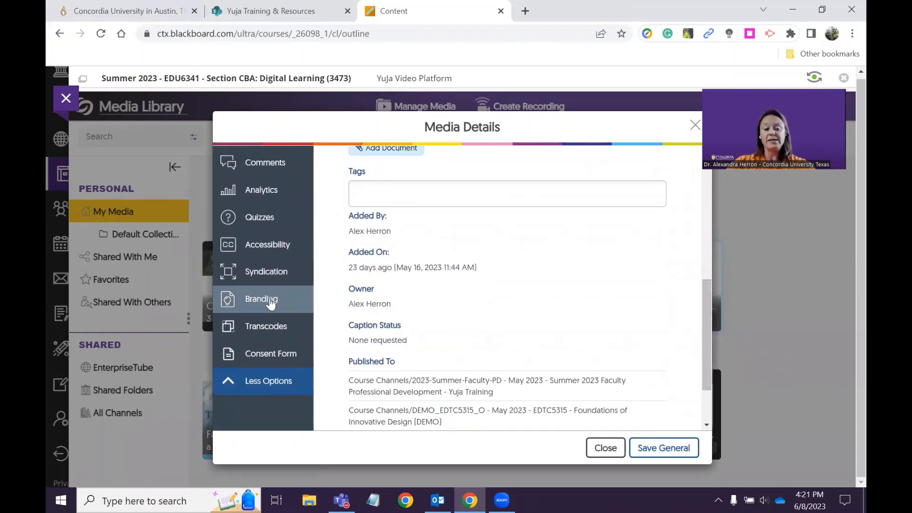
{"action": "left_click", "coordinate": [276, 253]}
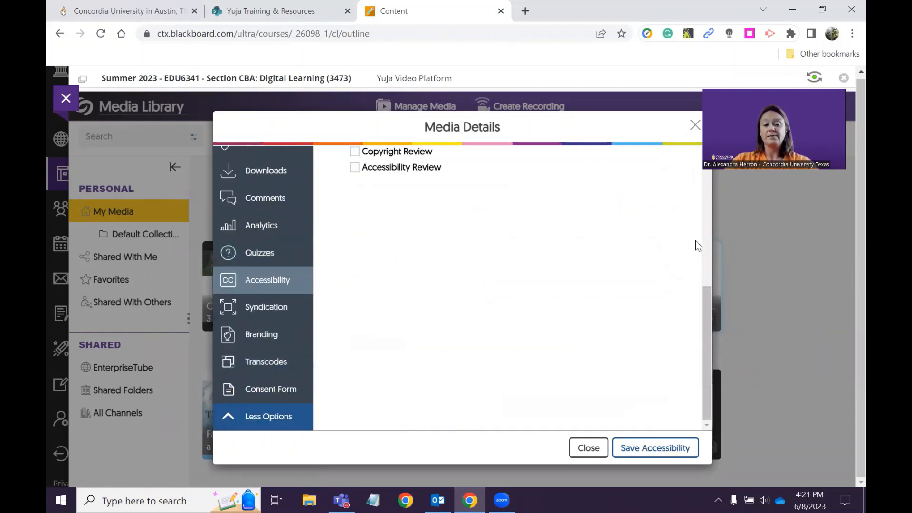
{"action": "scroll", "coordinate": [704, 259], "scroll_direction": "up", "scroll_amount": 3}
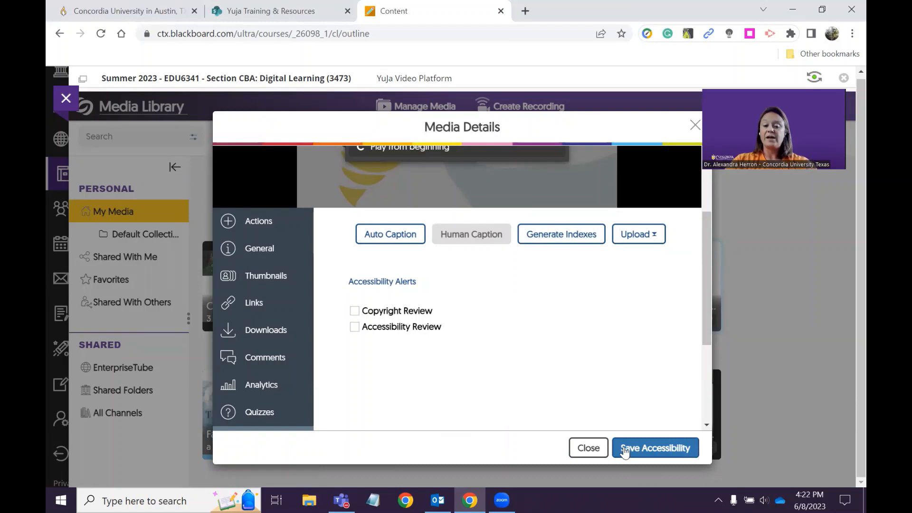
{"action": "left_click", "coordinate": [602, 449]}
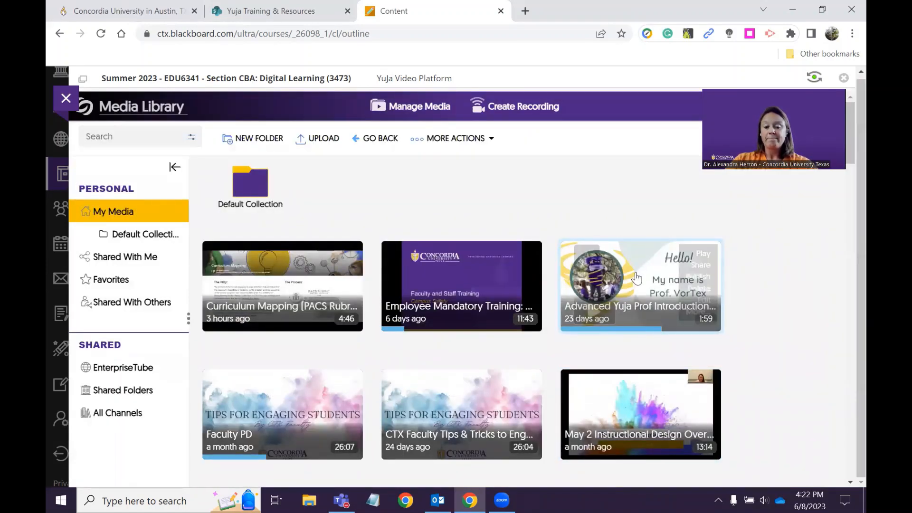
Open the Advanced Yuja Prof Introduction Activity video in the Video Editor and bring its timeline into view.
{"action": "mouse_move", "coordinate": [653, 313]}
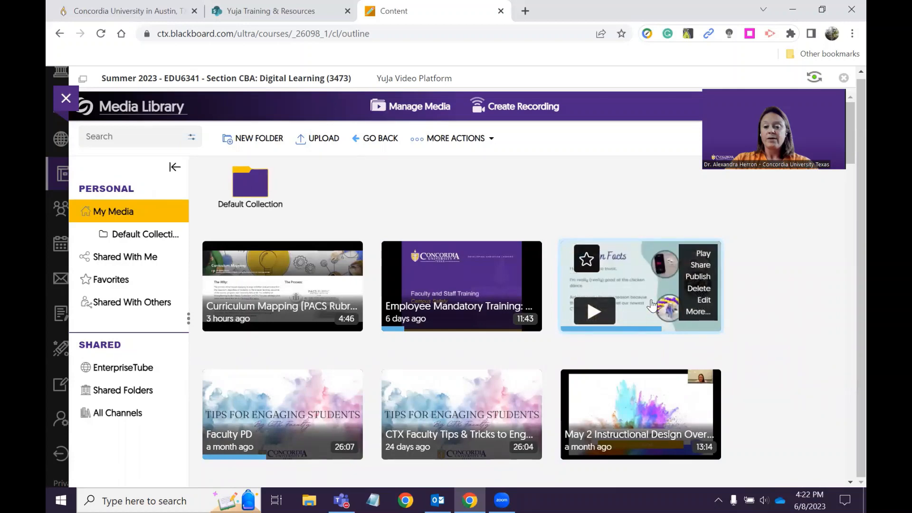
{"action": "left_click", "coordinate": [705, 301]}
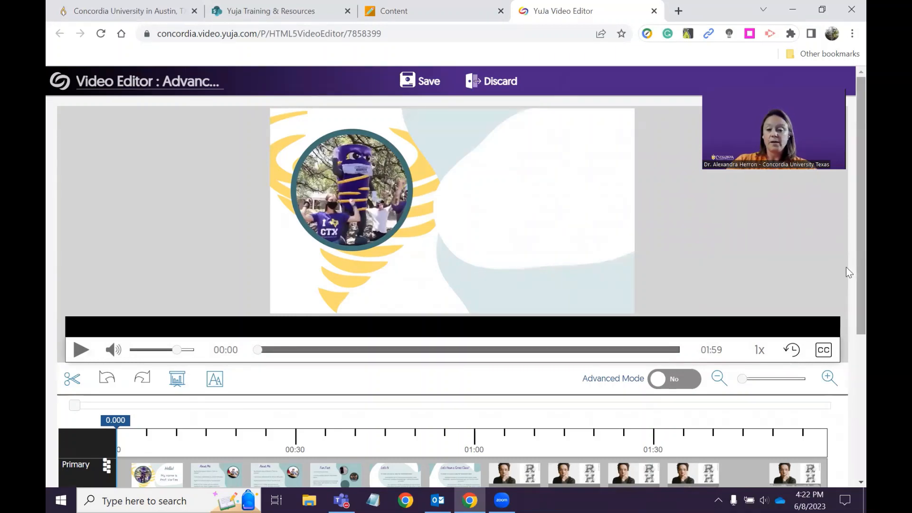
{"action": "scroll", "coordinate": [846, 285], "scroll_direction": "down", "scroll_amount": 2}
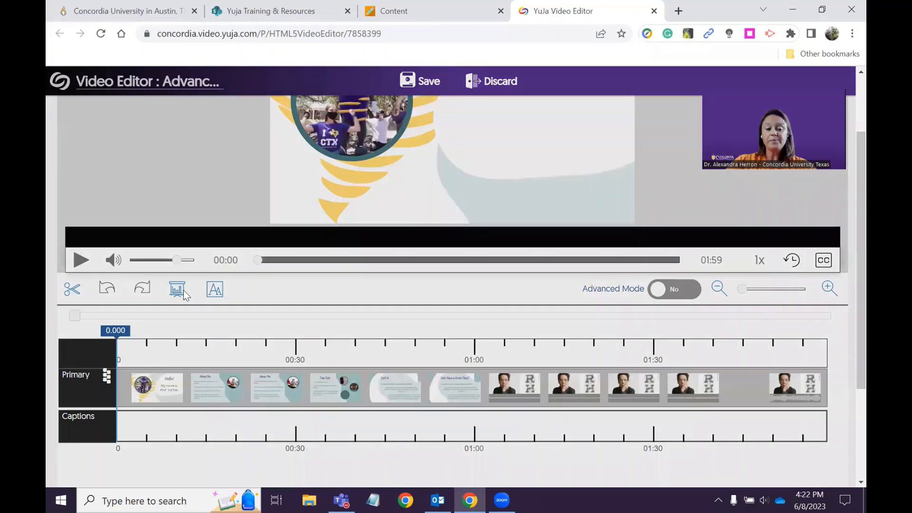
View the Slide Override and text overlay options for the video, leaving each without applying anything.
{"action": "left_click", "coordinate": [178, 289]}
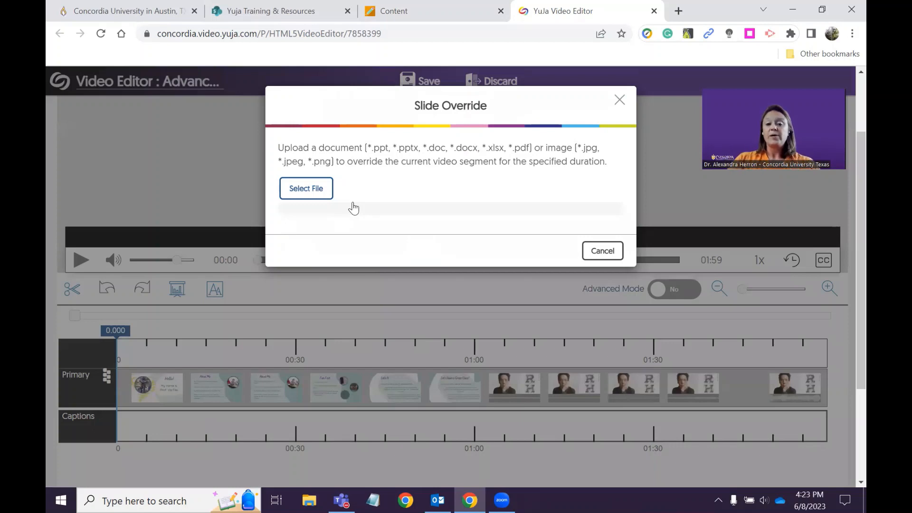
{"action": "left_click", "coordinate": [607, 252]}
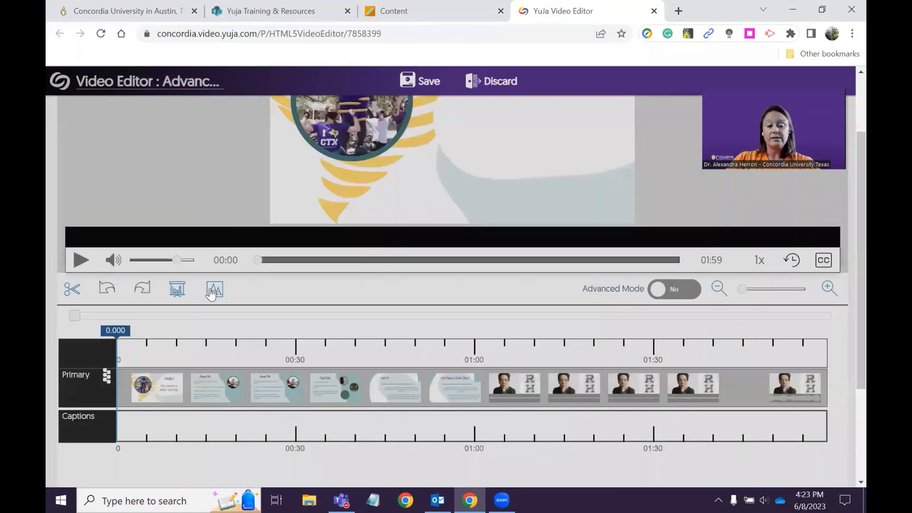
{"action": "left_click", "coordinate": [212, 291]}
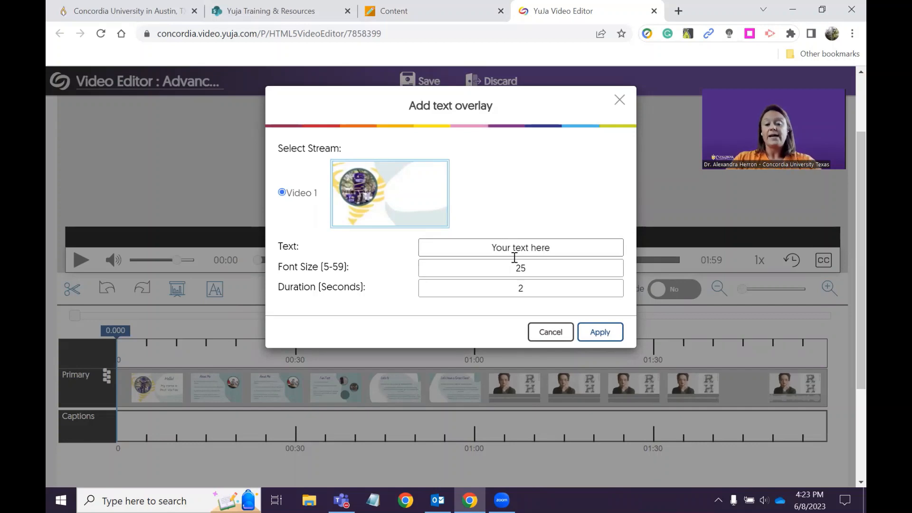
{"action": "left_click", "coordinate": [551, 332]}
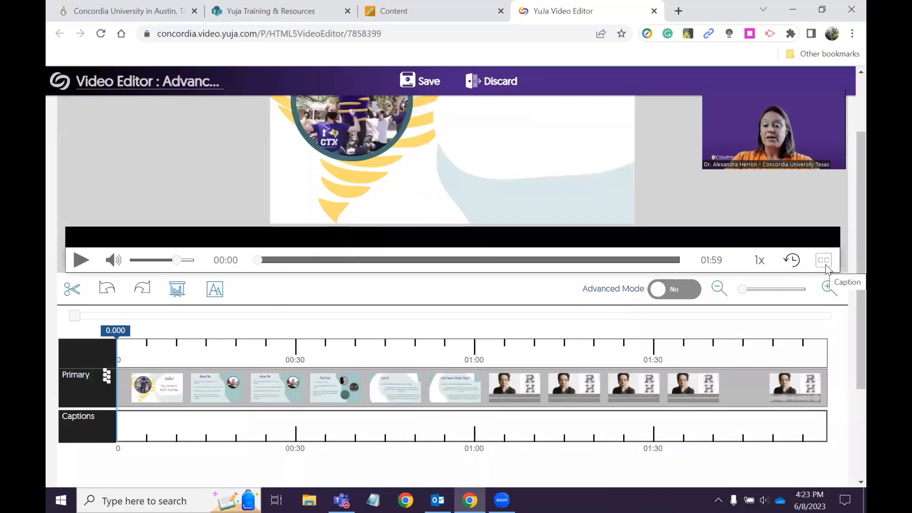
Enable the editor's Advanced Mode and view the Add Virtual Background option, closing it without choosing an image.
{"action": "left_click", "coordinate": [680, 291]}
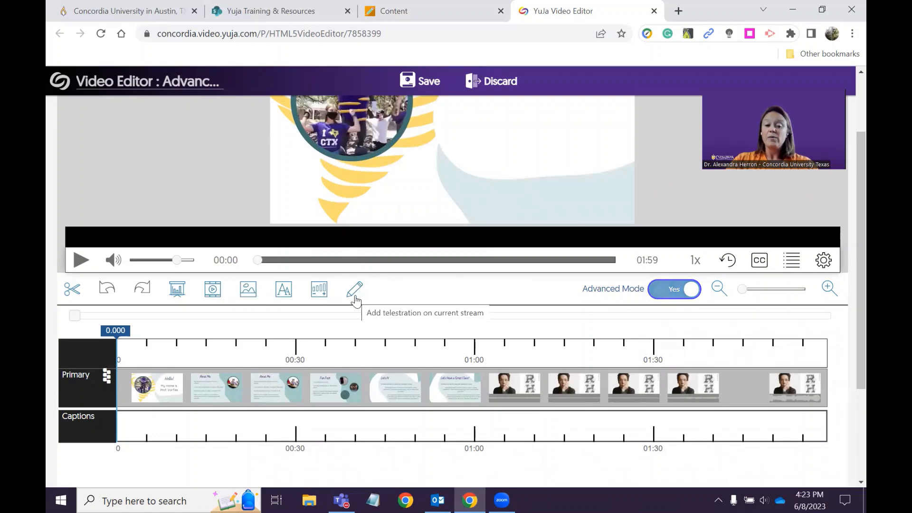
{"action": "left_click", "coordinate": [248, 292]}
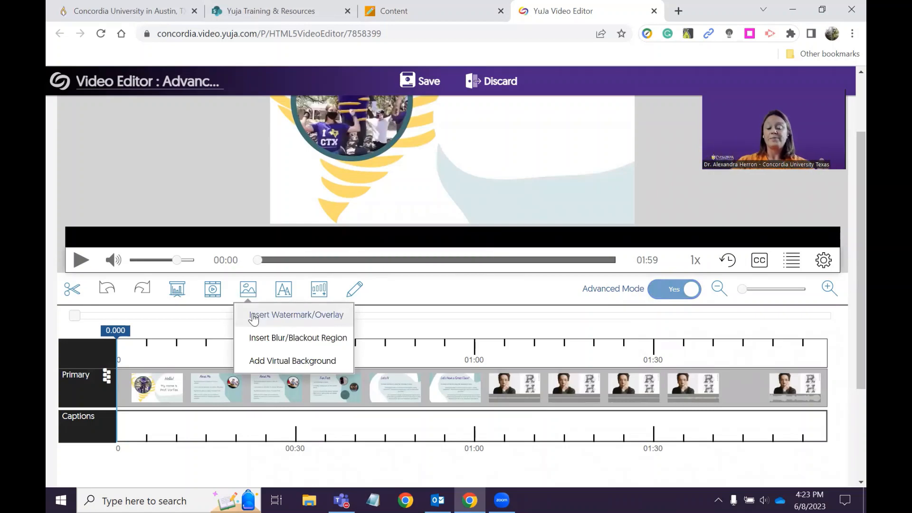
{"action": "left_click", "coordinate": [256, 363]}
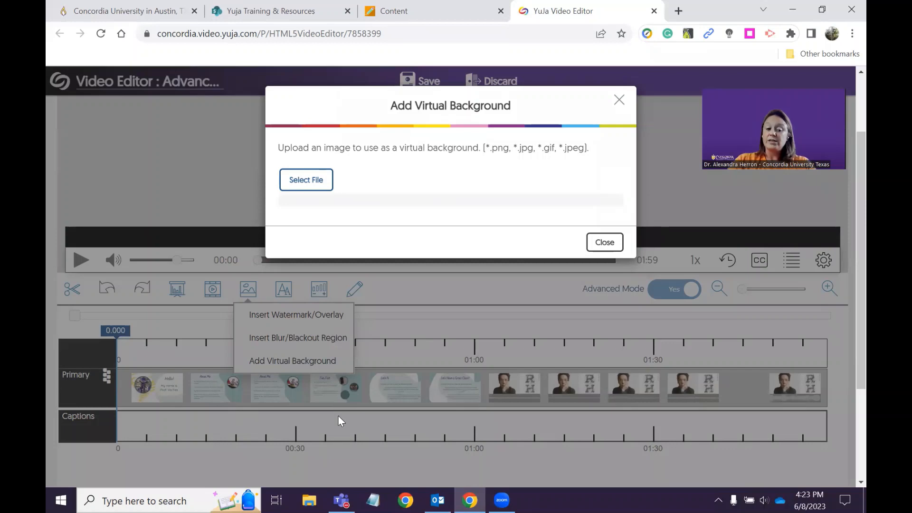
{"action": "left_click", "coordinate": [603, 244]}
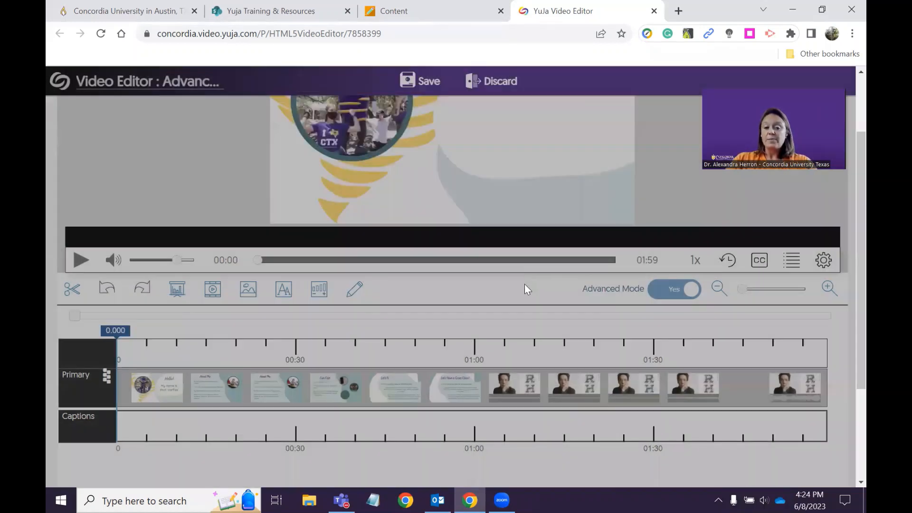